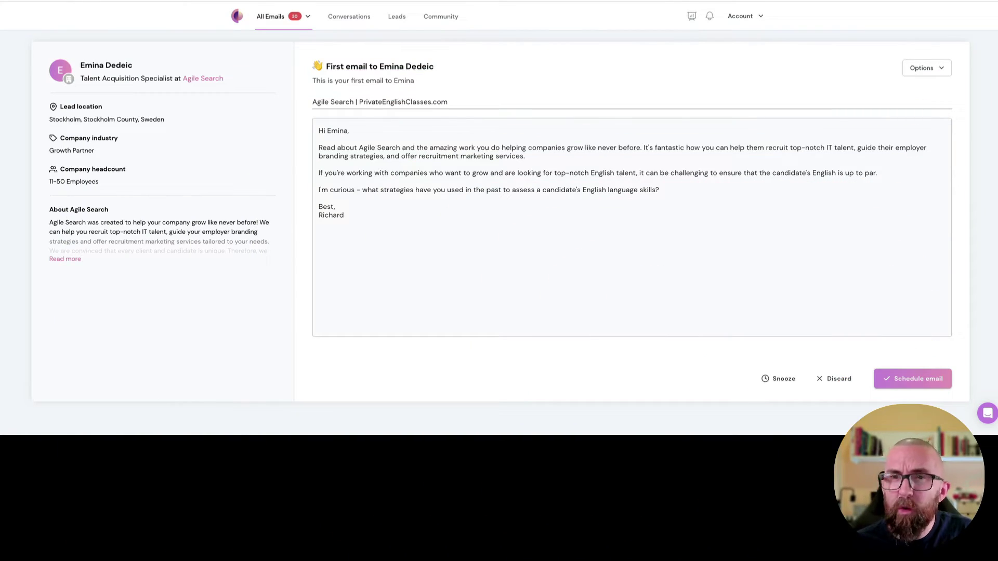
# Review the Email and Copy settings pages: English default language and Business English company description
pyautogui.click(765, 16)
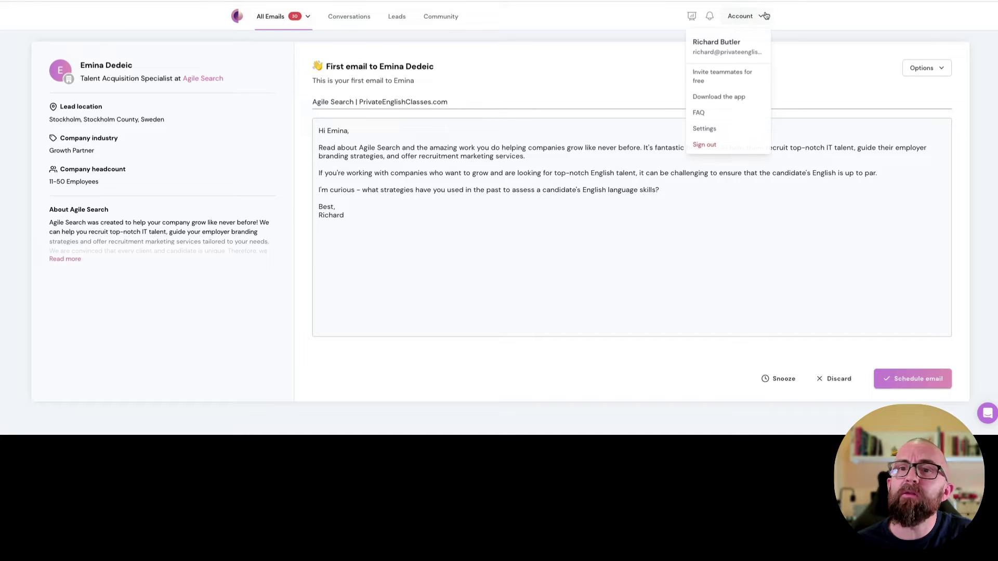
pyautogui.click(720, 125)
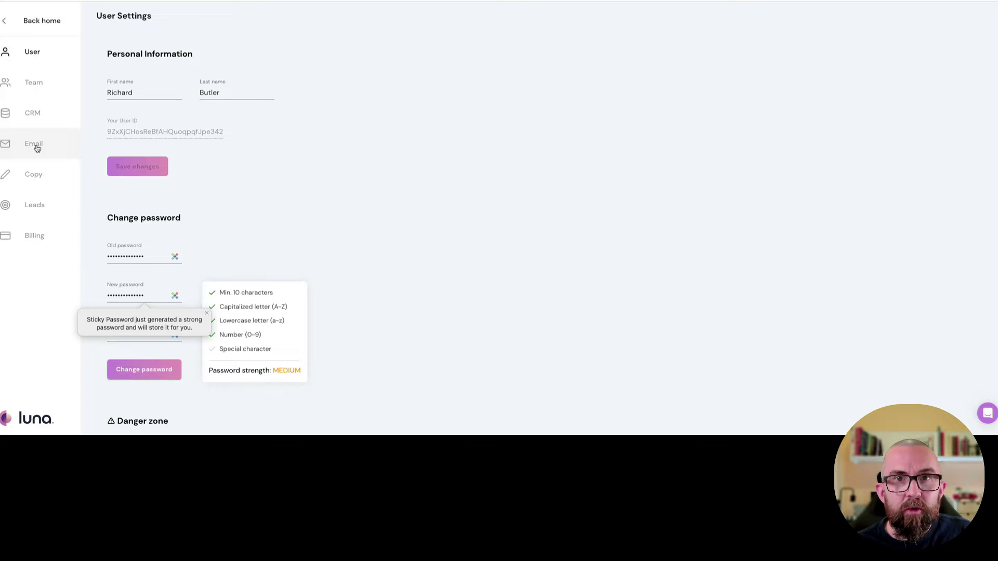
pyautogui.click(37, 149)
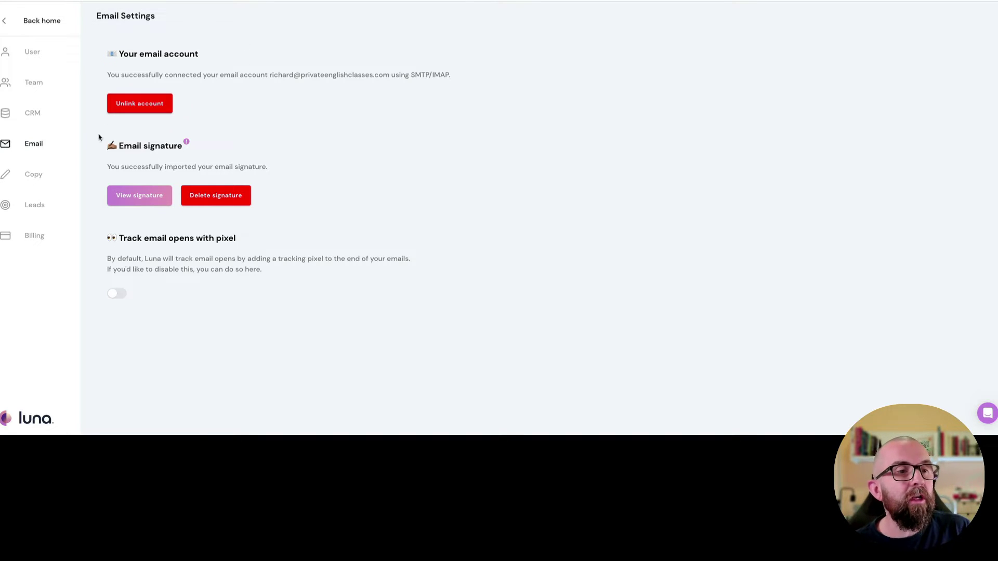
pyautogui.click(34, 174)
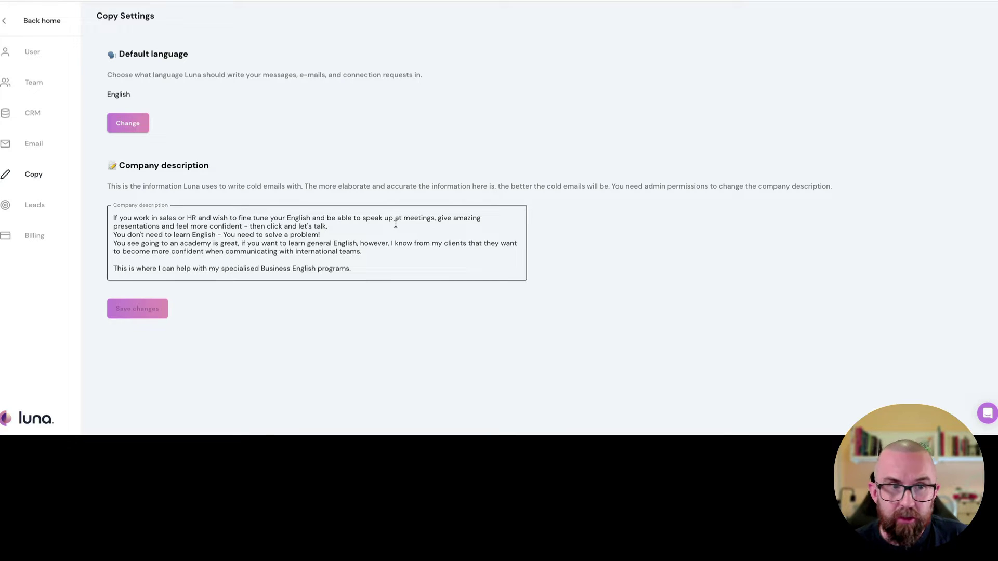
# Review Lead Settings, browsing target industries and countries unchanged, then scroll down to target job titles
pyautogui.click(34, 207)
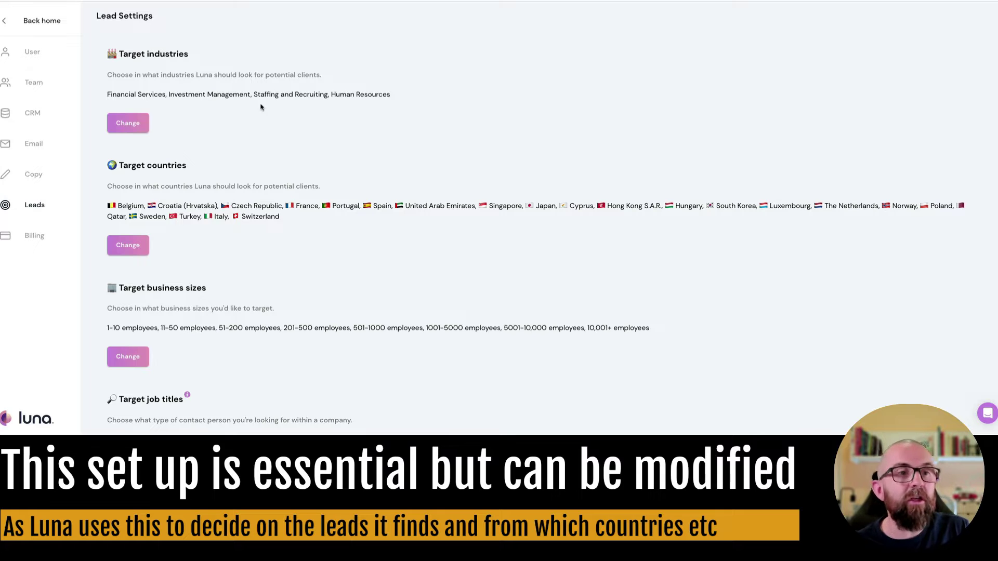
pyautogui.click(127, 123)
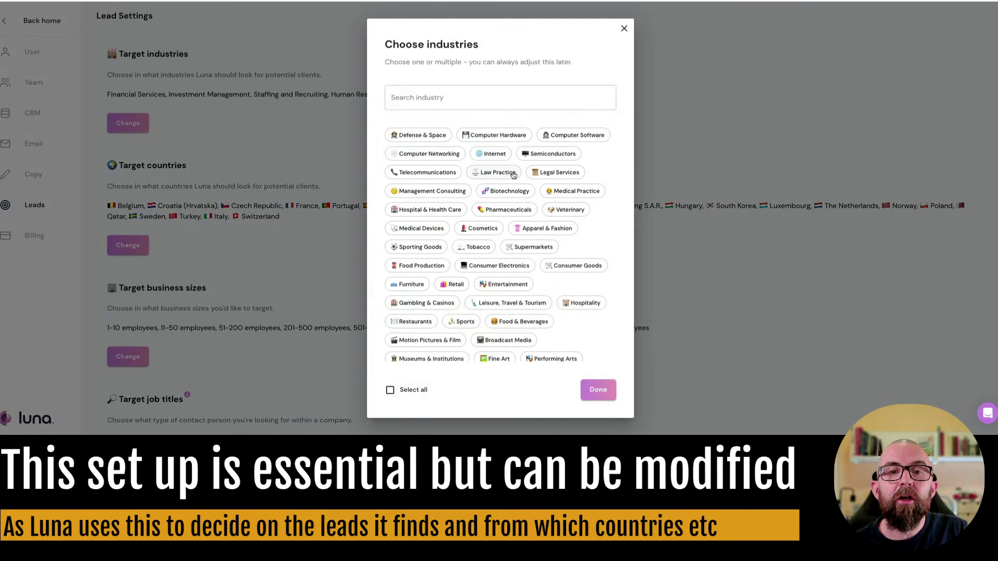
pyautogui.scroll(-10, 513, 175)
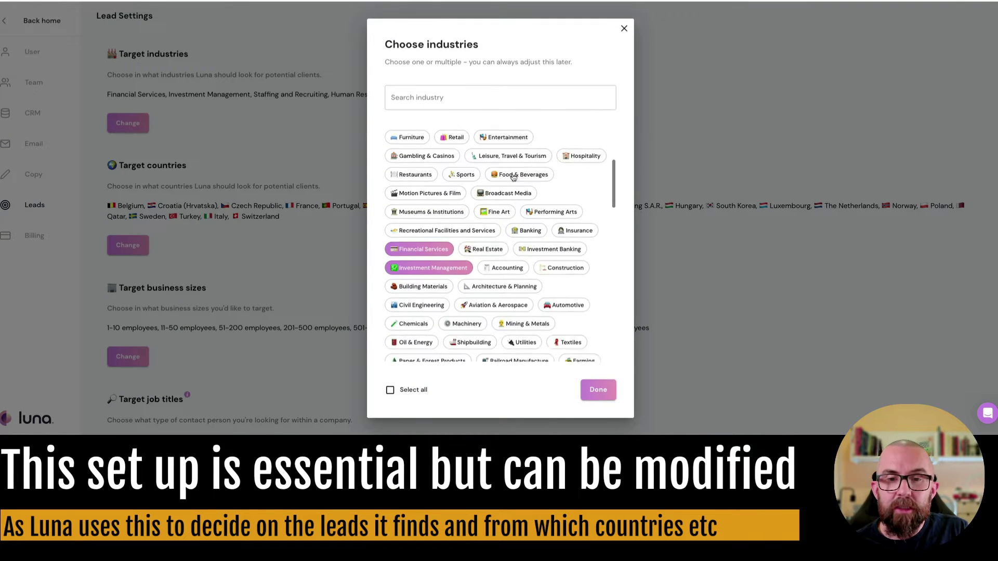
pyautogui.click(625, 29)
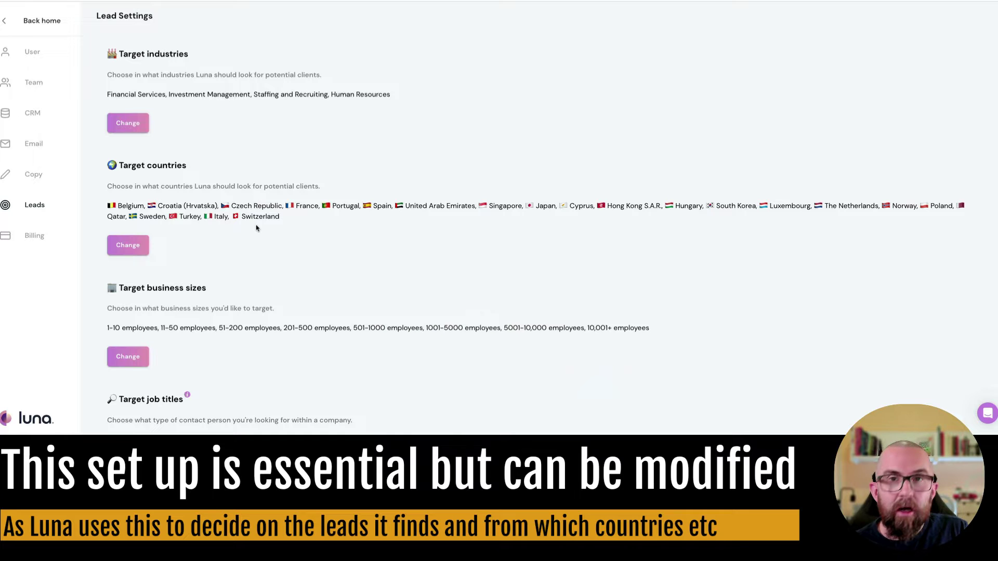
pyautogui.click(128, 244)
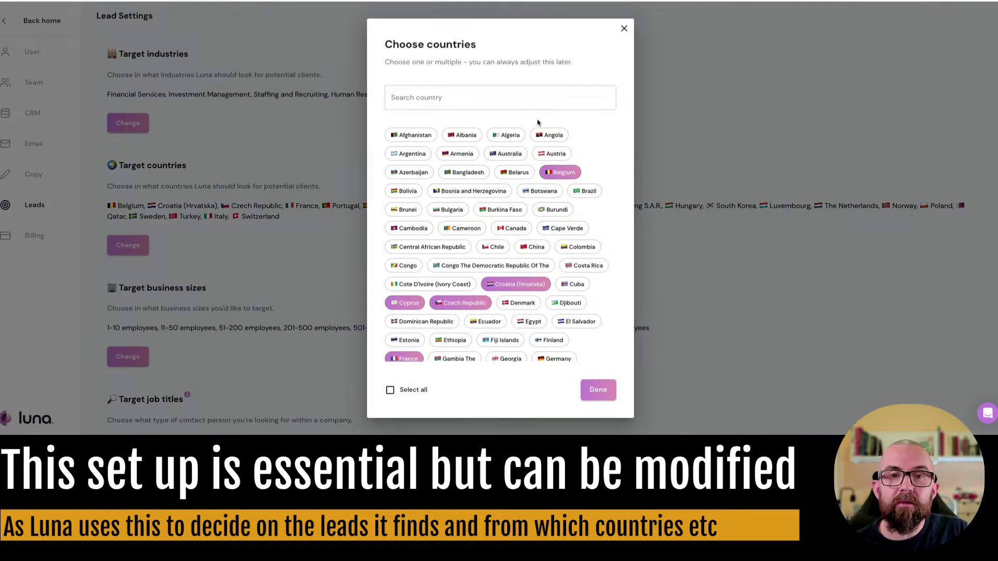
pyautogui.click(624, 29)
pyautogui.scroll(-1, 149, 301)
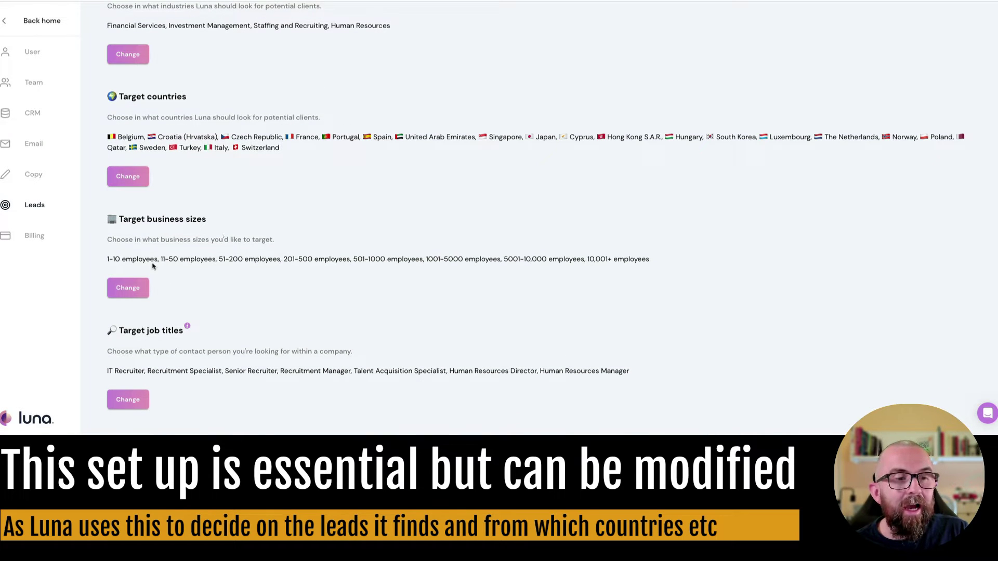
# Add Recruiting Manager and Recruitment Business Partner as target job titles
pyautogui.click(125, 402)
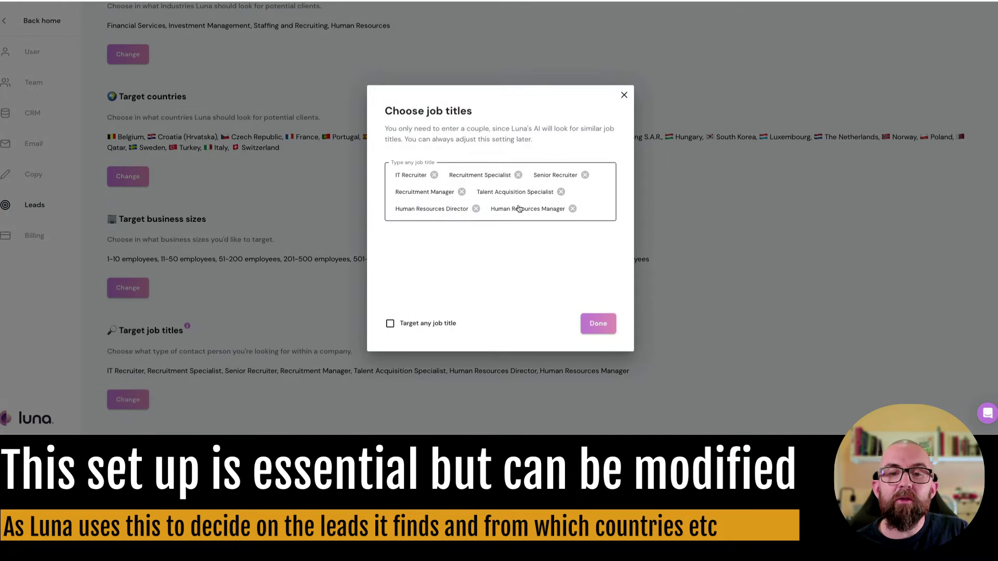
pyautogui.click(585, 208)
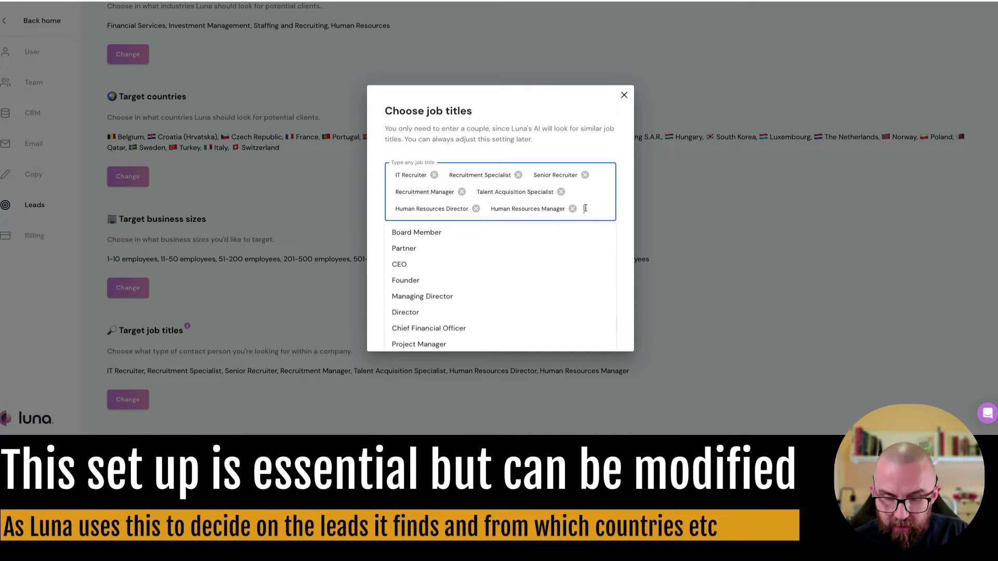
pyautogui.write('recru')
pyautogui.scroll(-1, 438, 309)
pyautogui.click(442, 311)
pyautogui.write('i')
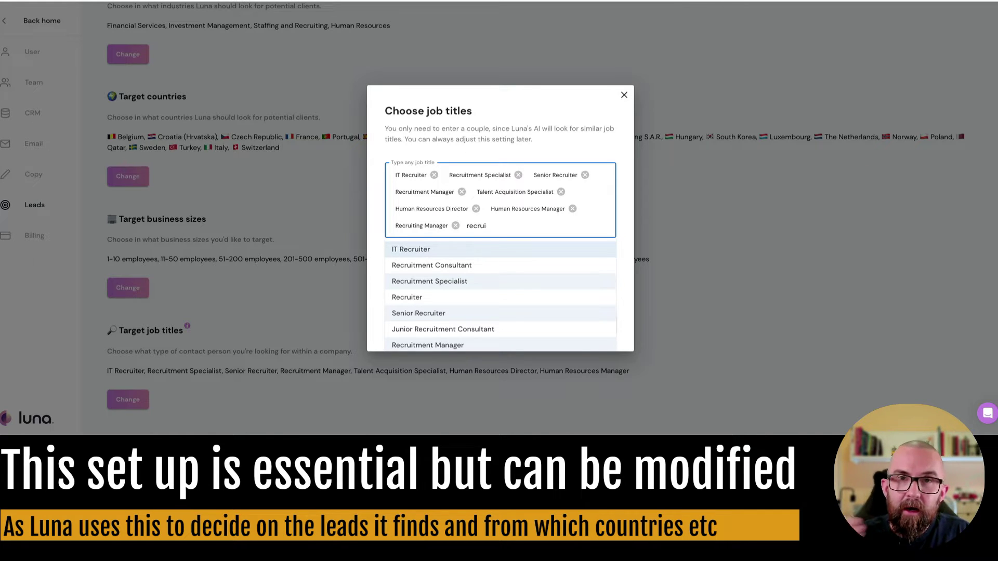
pyautogui.scroll(-5, 512, 265)
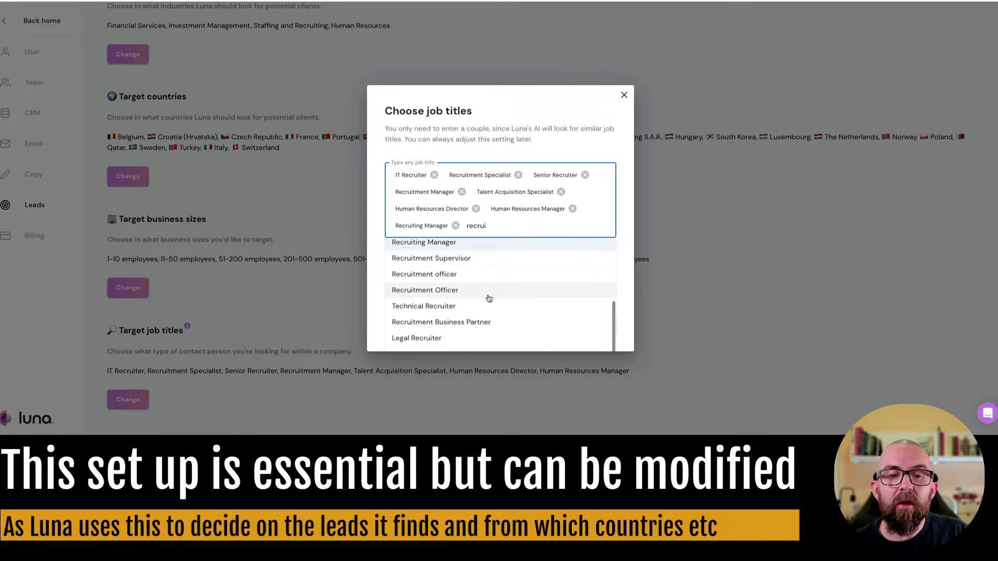
pyautogui.click(478, 324)
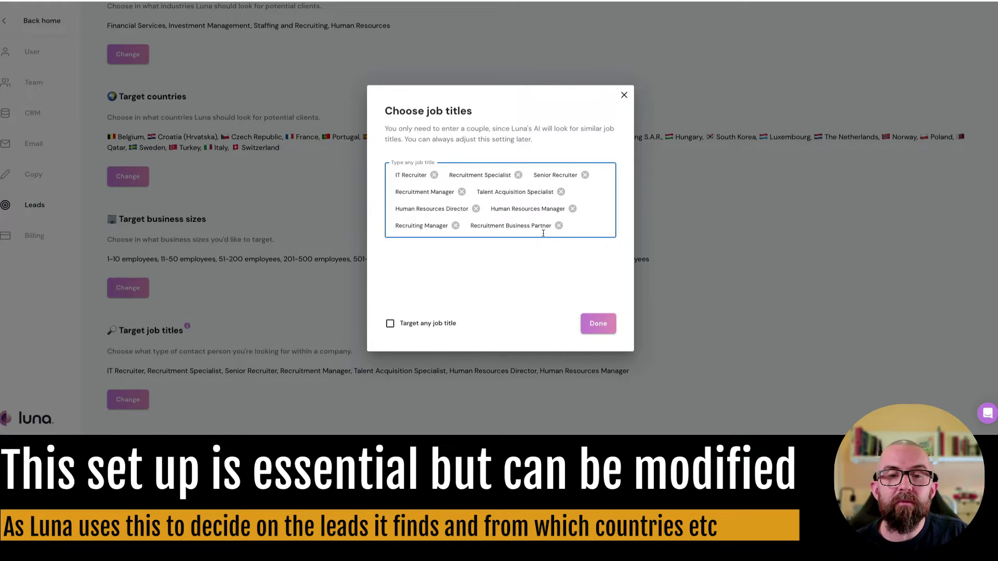
# Add Recruitment specialist as a target job title and save the settings
pyautogui.click(577, 198)
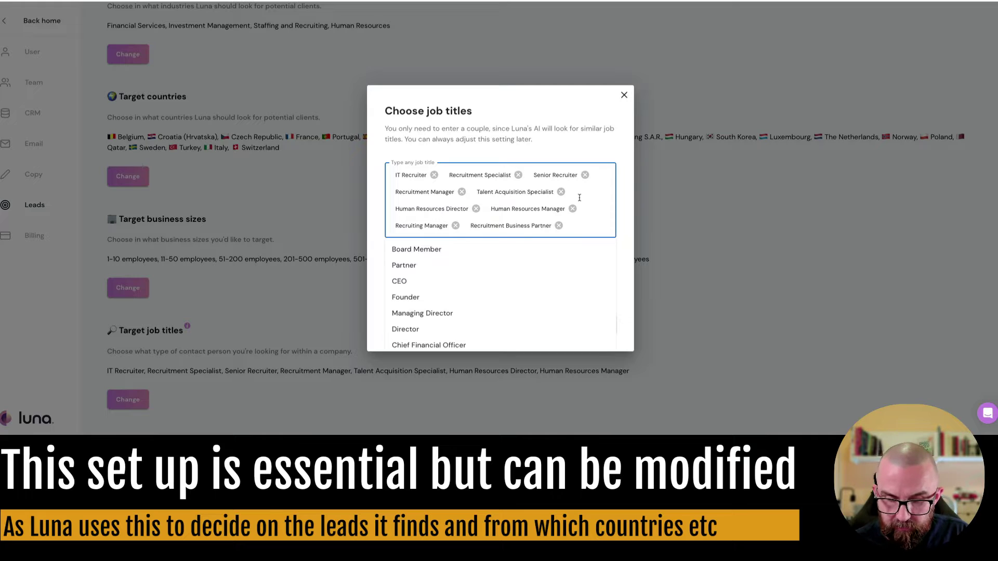
pyautogui.write('rec')
pyautogui.scroll(-2, 530, 260)
pyautogui.scroll(-4, 529, 259)
pyautogui.scroll(-2, 515, 294)
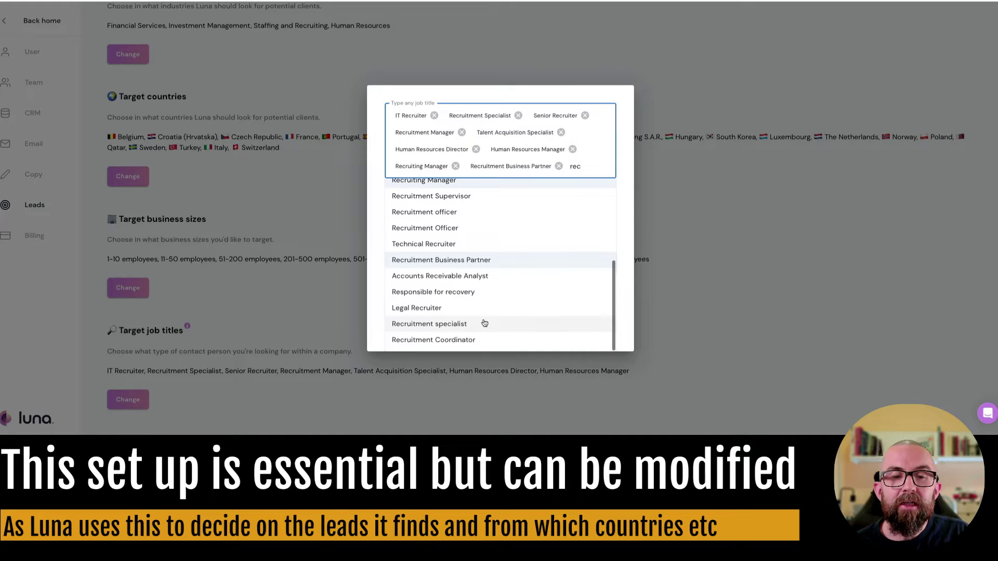
pyautogui.click(438, 325)
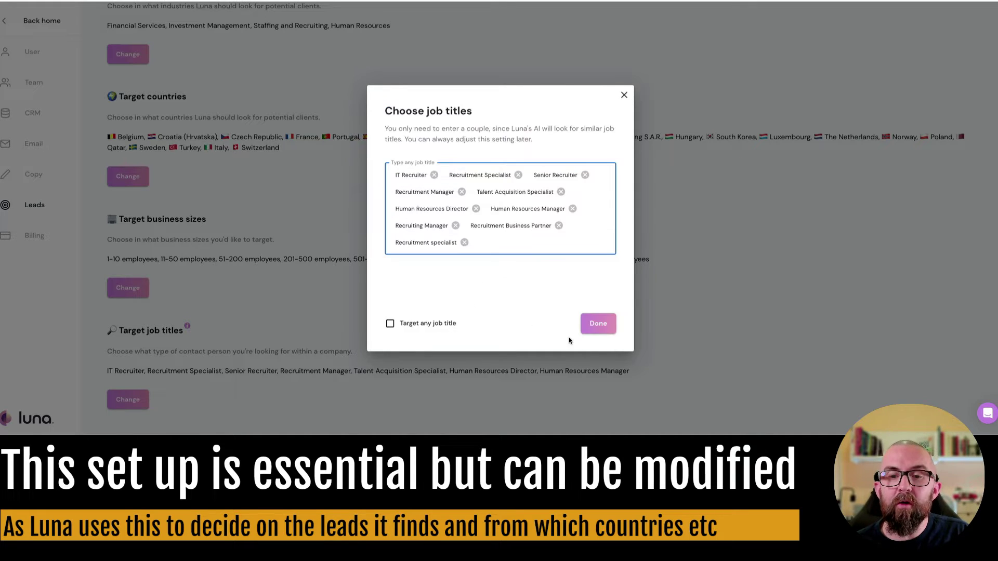
pyautogui.click(596, 327)
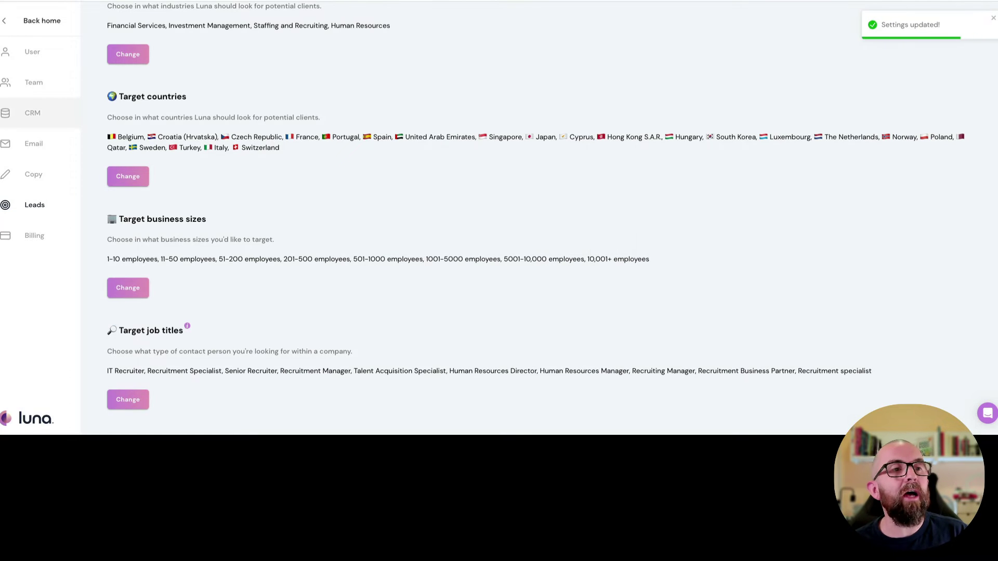
# Return home and regenerate the first email to the Agile Search lead twice
pyautogui.click(10, 21)
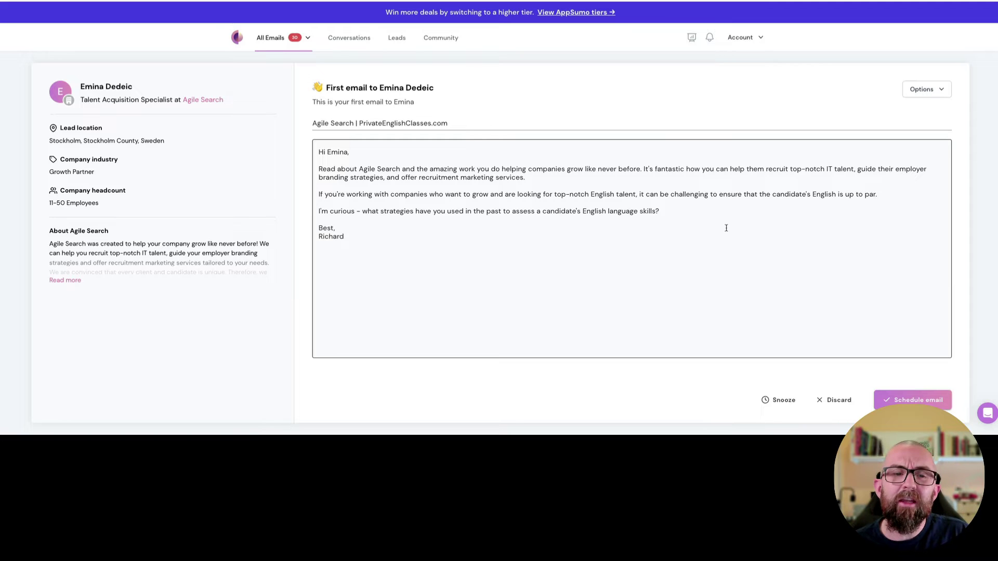
pyautogui.click(940, 94)
pyautogui.click(915, 112)
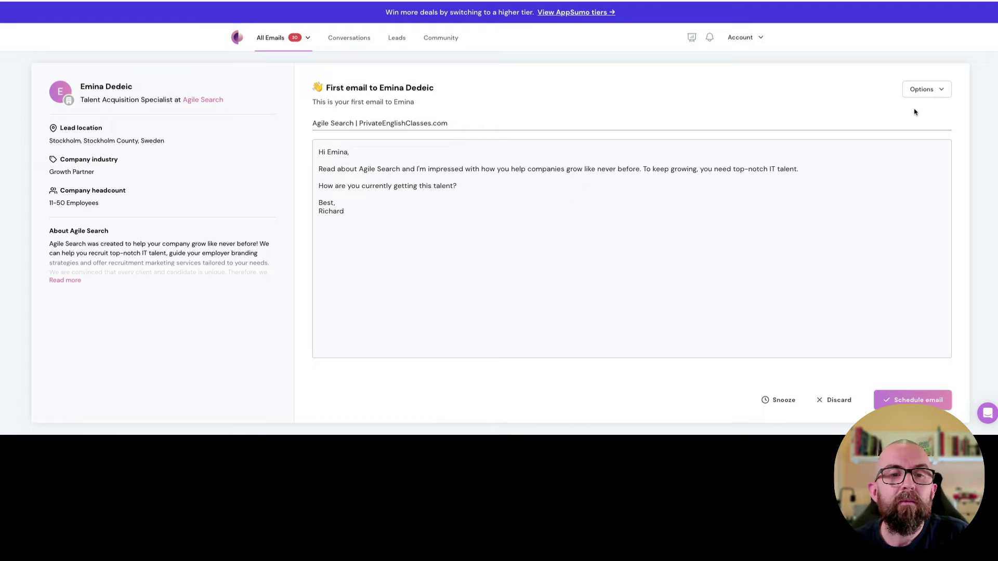
pyautogui.click(947, 86)
pyautogui.click(908, 115)
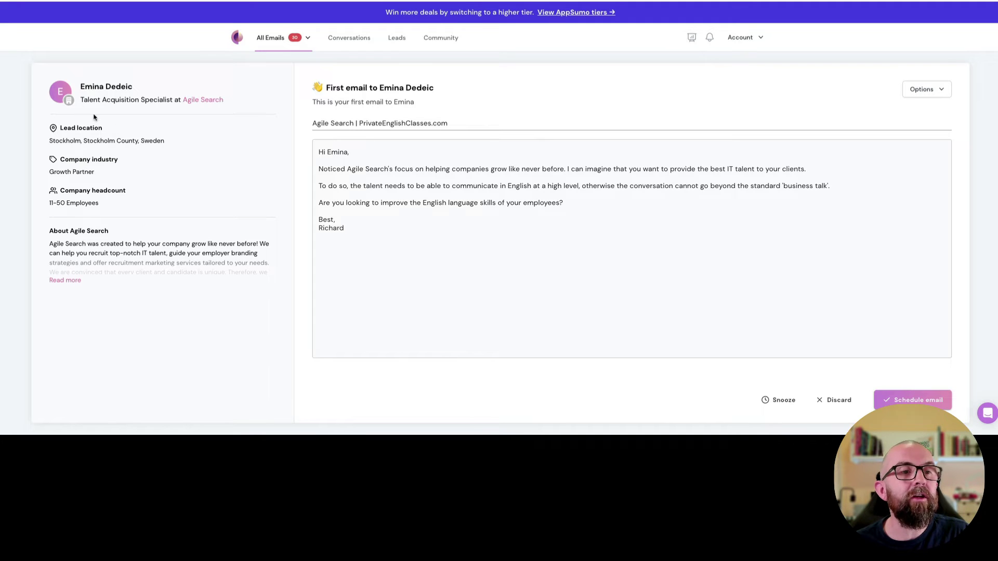
# Expand the About Agile Search description and open the All Emails category list
pyautogui.click(66, 280)
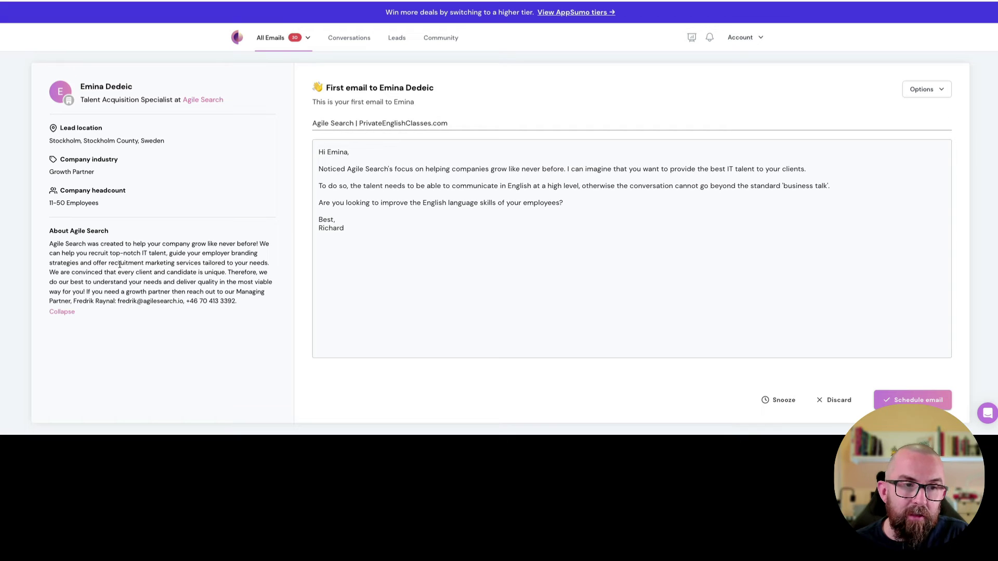
pyautogui.click(420, 168)
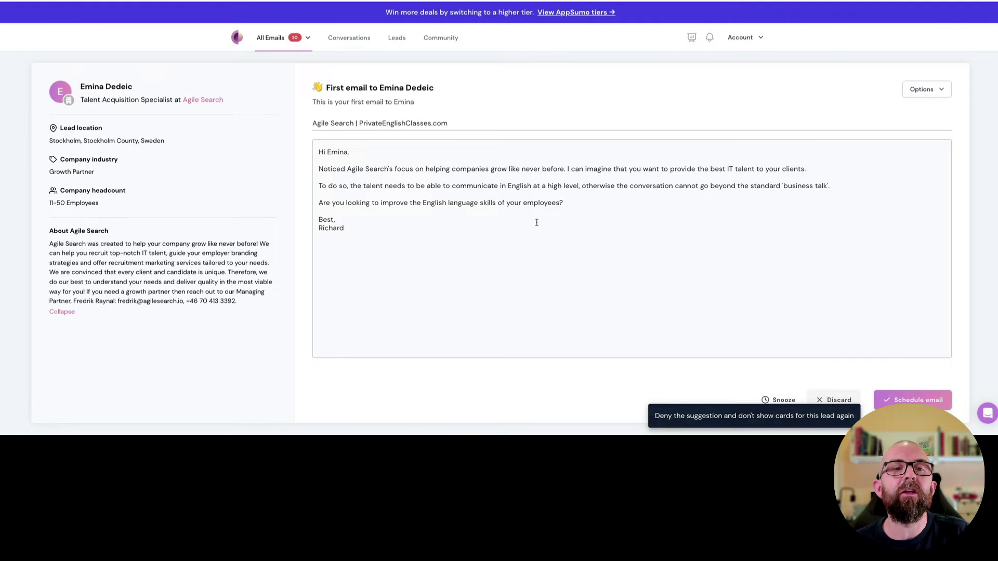
pyautogui.click(307, 40)
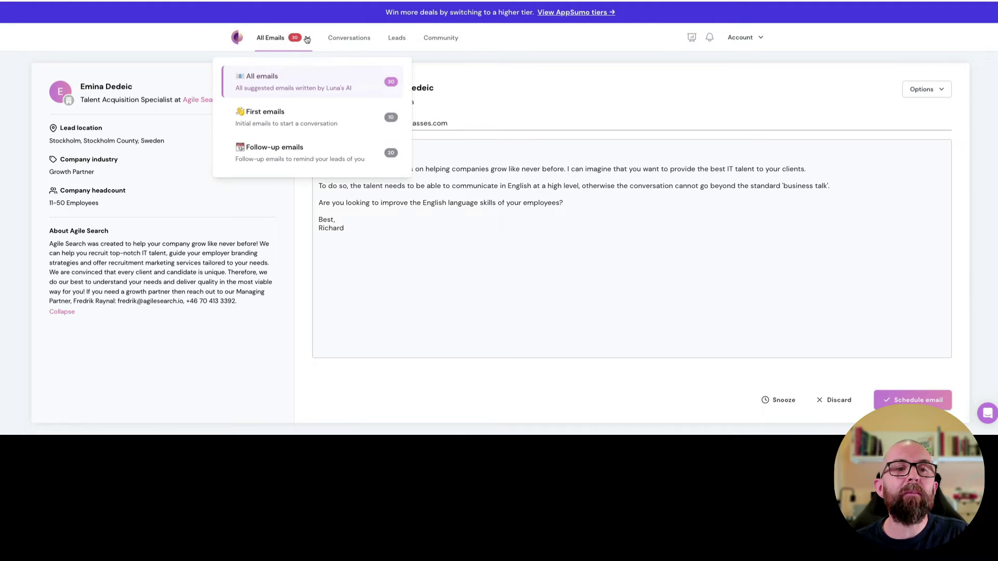
# Switch to follow-up emails, review the Vontobel follow-up, and snooze it to reach Randstad Belgium's
pyautogui.click(292, 158)
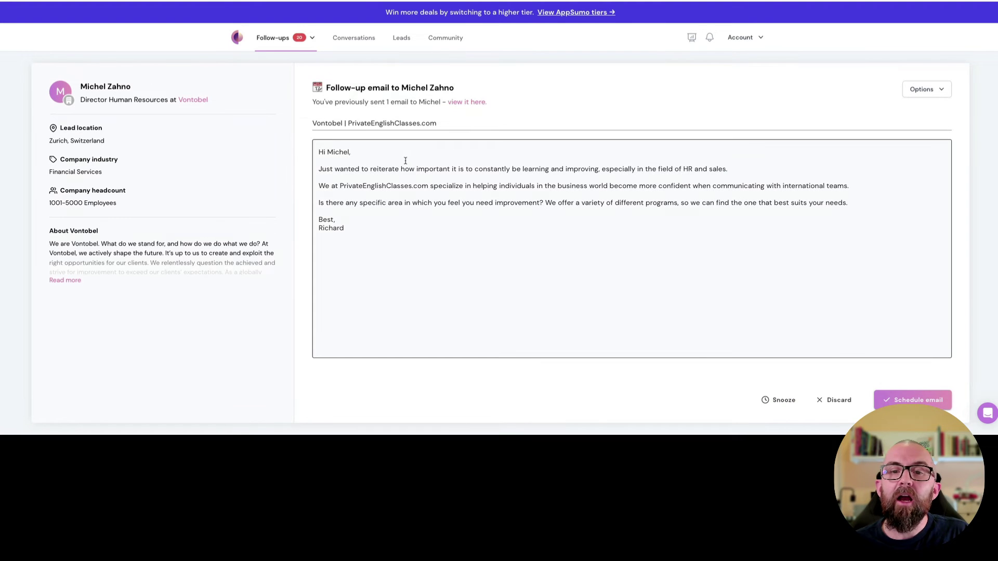
pyautogui.click(457, 124)
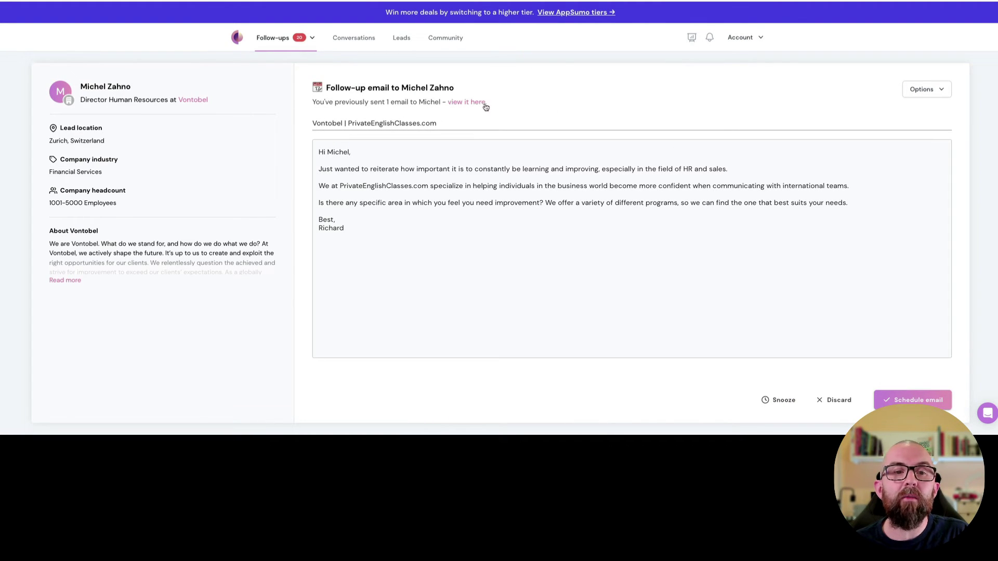
pyautogui.click(374, 176)
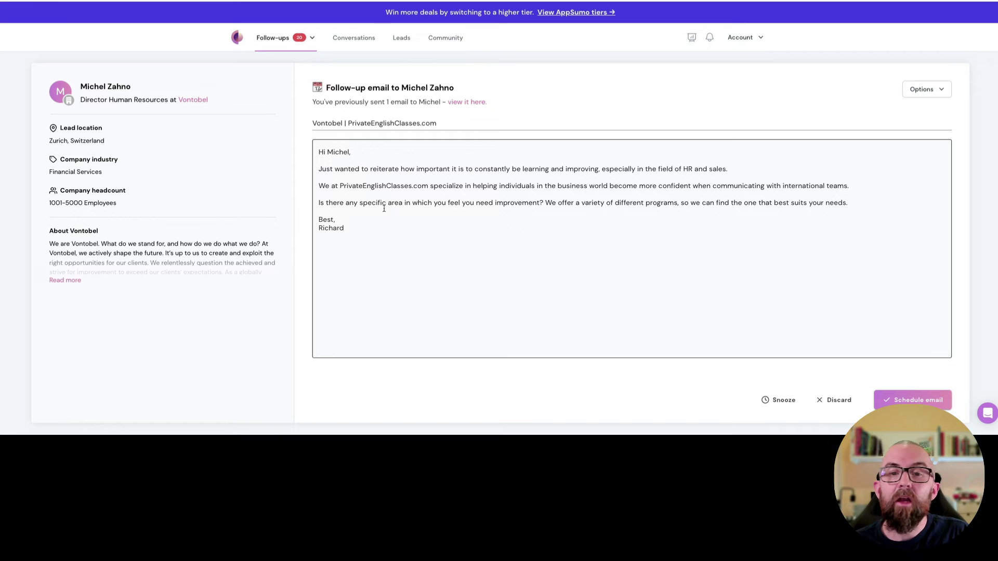
pyautogui.click(878, 68)
pyautogui.click(855, 267)
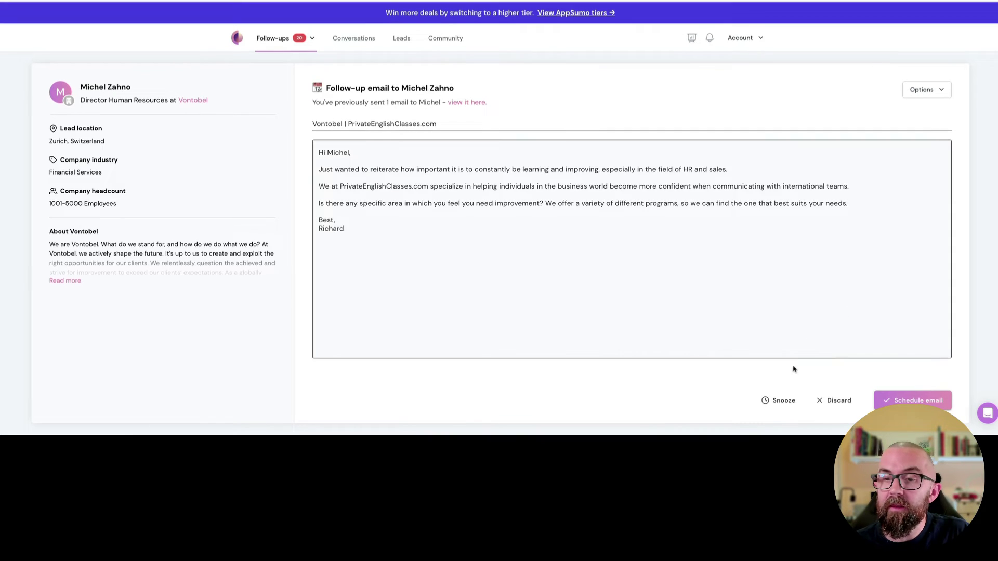
pyautogui.click(778, 400)
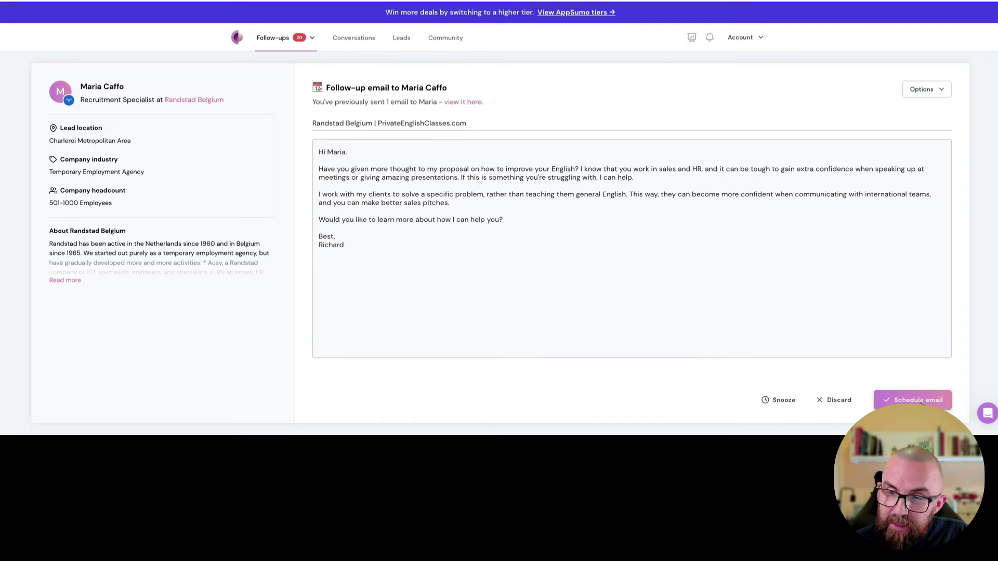
pyautogui.click(364, 38)
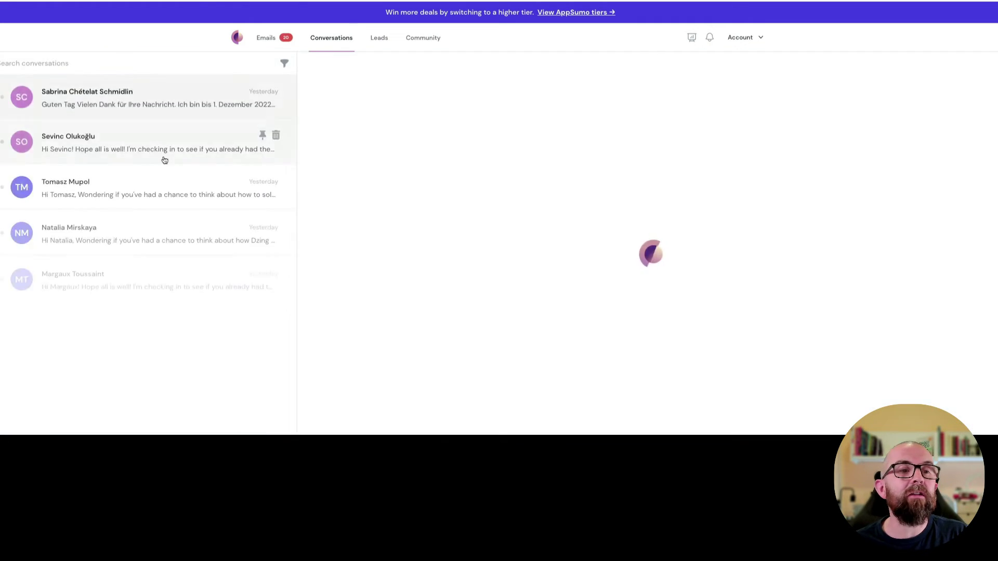
pyautogui.scroll(-3, 128, 142)
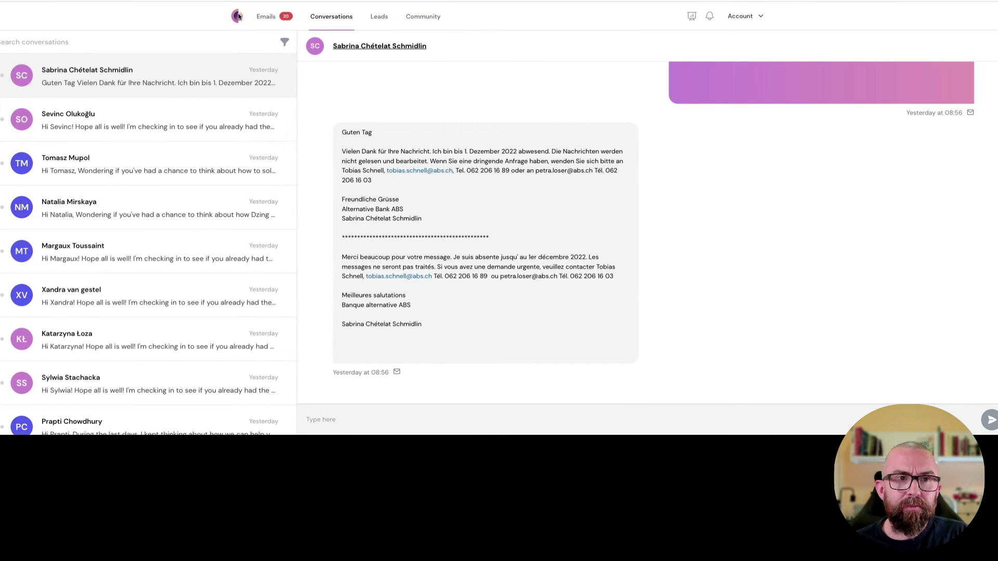
pyautogui.click(273, 13)
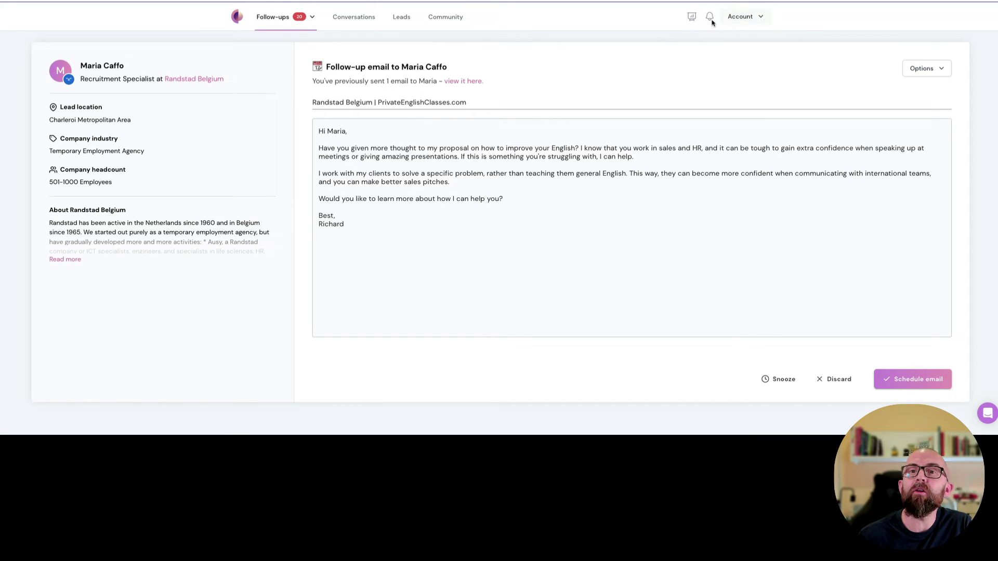
# Show the statistics dashboard for the last 30 days: 194 leads, 206 emails, 17% open rate
pyautogui.click(691, 16)
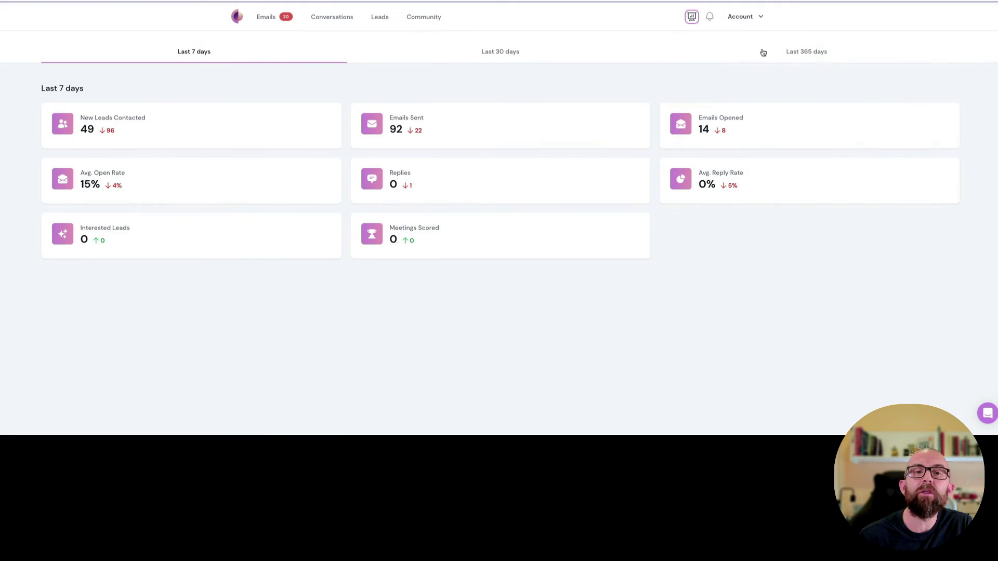
pyautogui.click(522, 52)
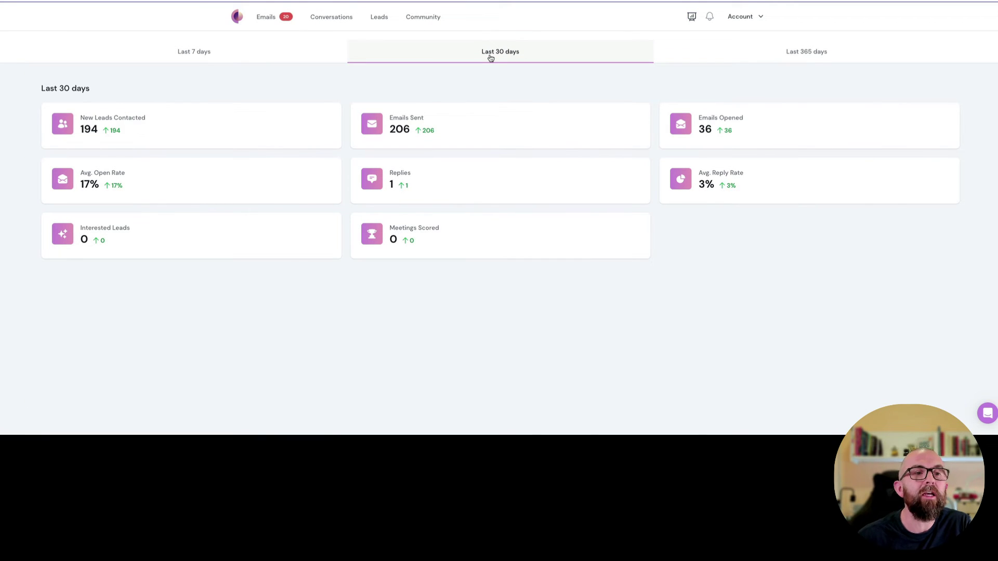